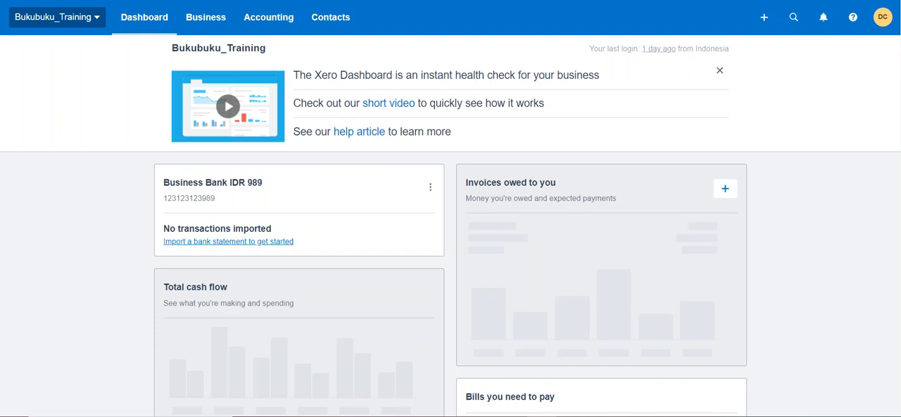
Step: Go to the organisation's bank accounts overview and start adding a new bank account
left_click(279, 28)
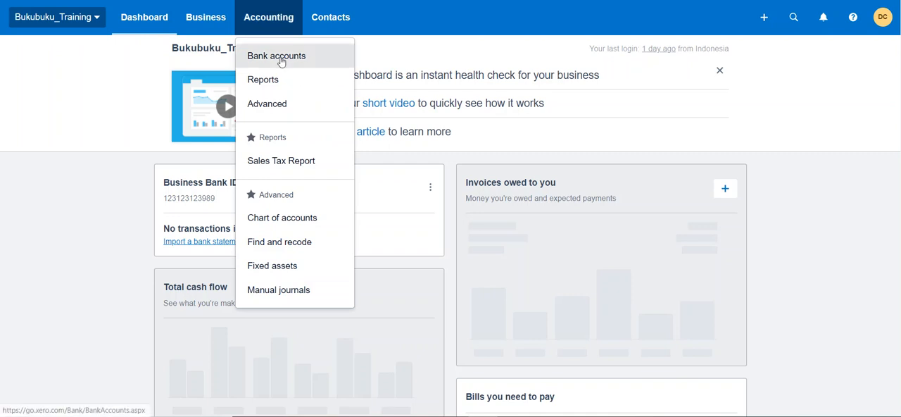
left_click(281, 60)
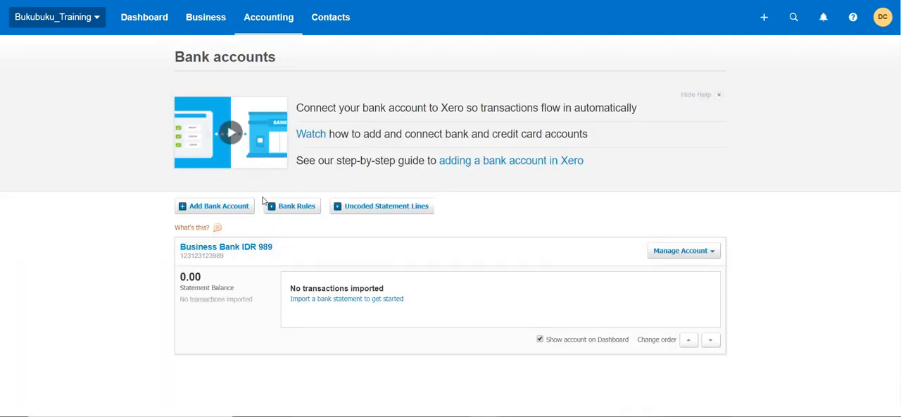
left_click(198, 213)
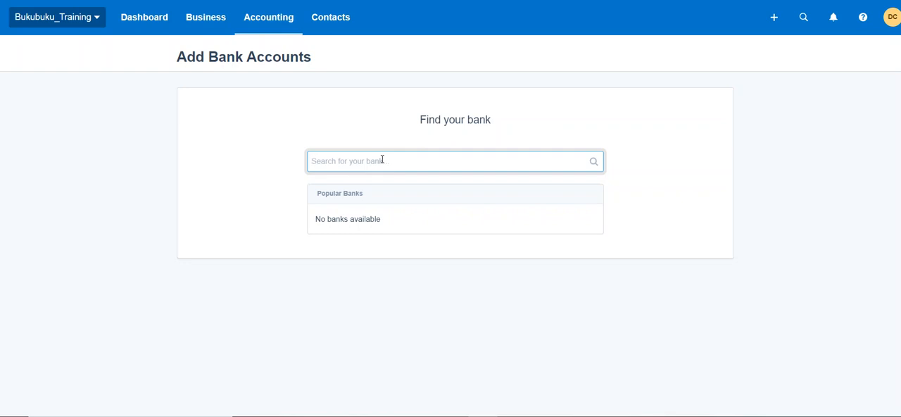
Step: Search for the bank "Business bank account" and add it anyway as an unlisted bank
type("Budim")
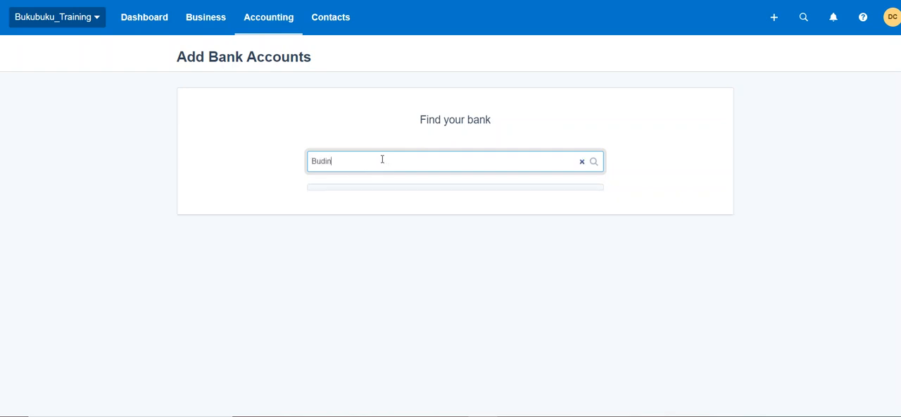
key("BackSpace")
key("BackSpace")
key("BackSpace")
type("d")
key("BackSpace")
type("som")
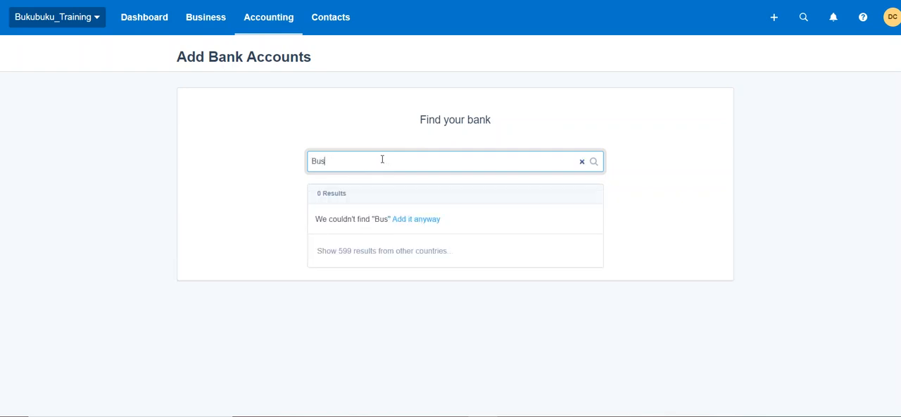
key("BackSpace")
key("BackSpace")
type("imed")
key("BackSpace")
key("BackSpace")
key("BackSpace")
type("ness bna")
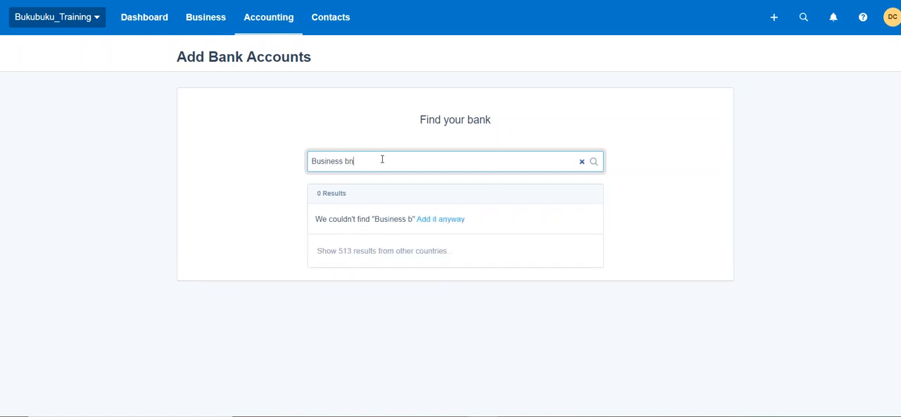
key("BackSpace")
key("BackSpace")
type("ank account")
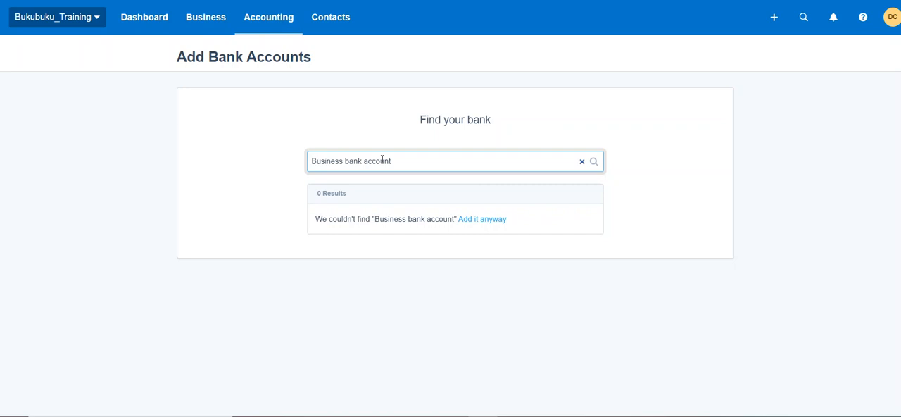
left_click(483, 220)
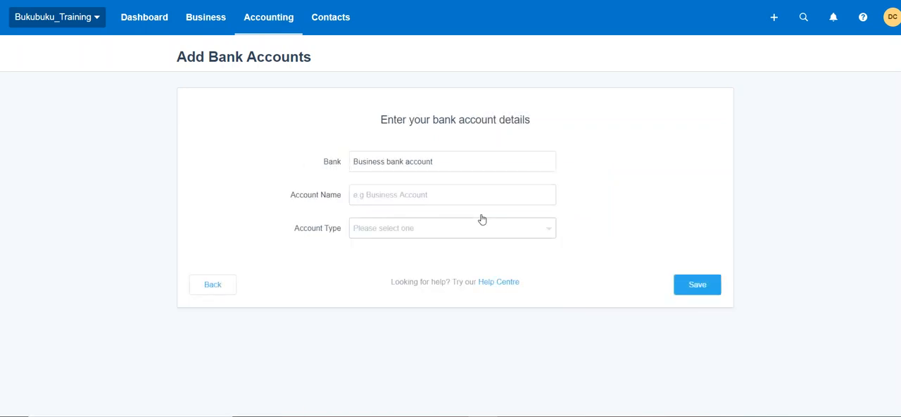
Step: Copy the bank name into the account name and append the currency and ending IDR 131
left_click(473, 201)
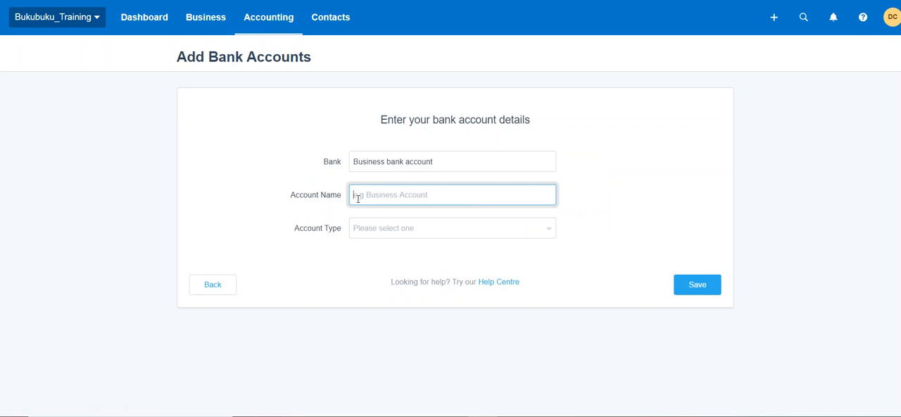
triple_click(393, 161)
right_click(391, 167)
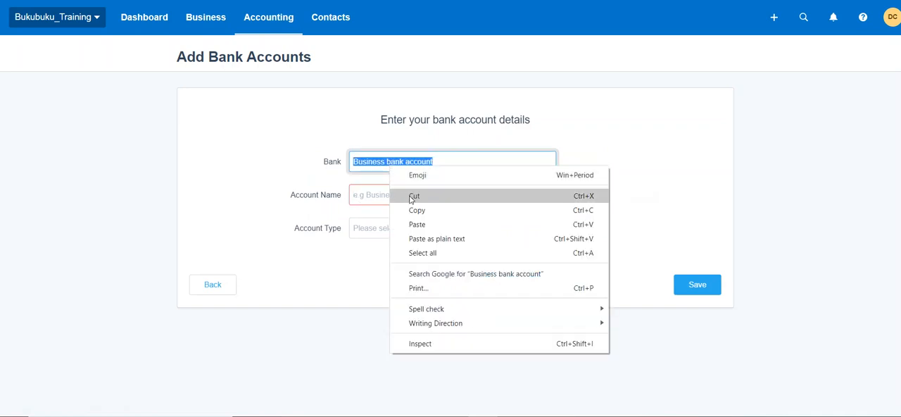
left_click(413, 211)
left_click(392, 199)
key("ctrl+v")
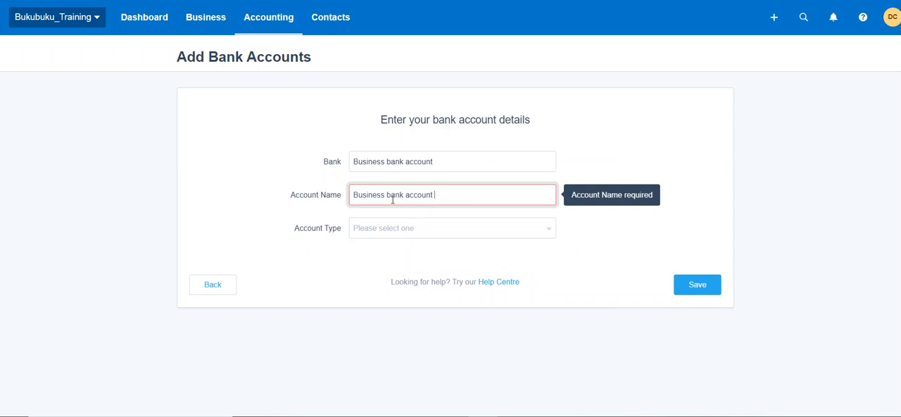
type("USD 131")
triple_click(442, 195)
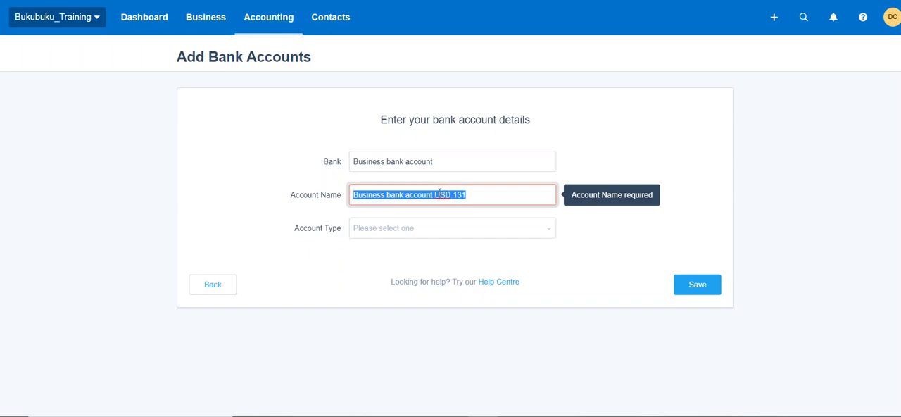
left_click(439, 195)
double_click(438, 194)
type("IDR")
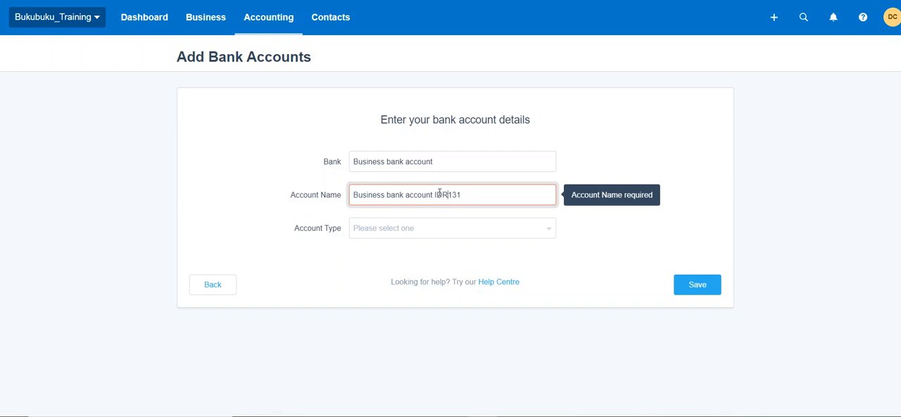
Step: Replace the whole account name with "Business Bank Account IDR 131"
left_click(477, 195)
triple_click(476, 194)
key("BackSpace")
type("Business Bak")
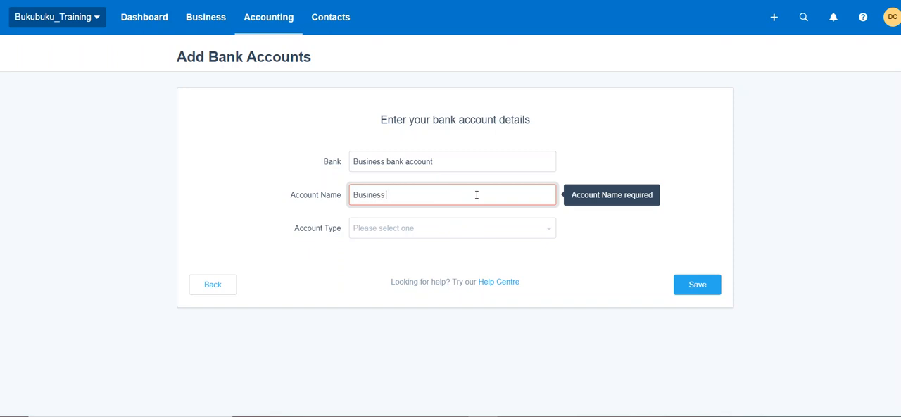
key("BackSpace")
type("nk Account IDR 131")
key("Tab")
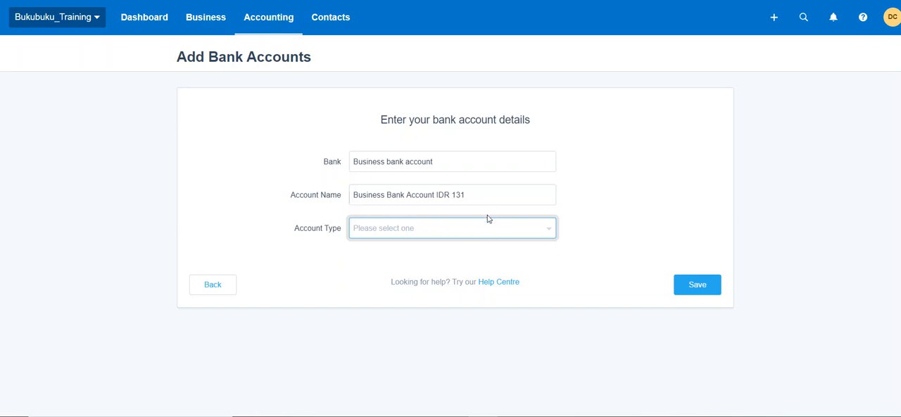
Step: Set the account type to Other, enter the account number and save the new bank account
left_click(486, 228)
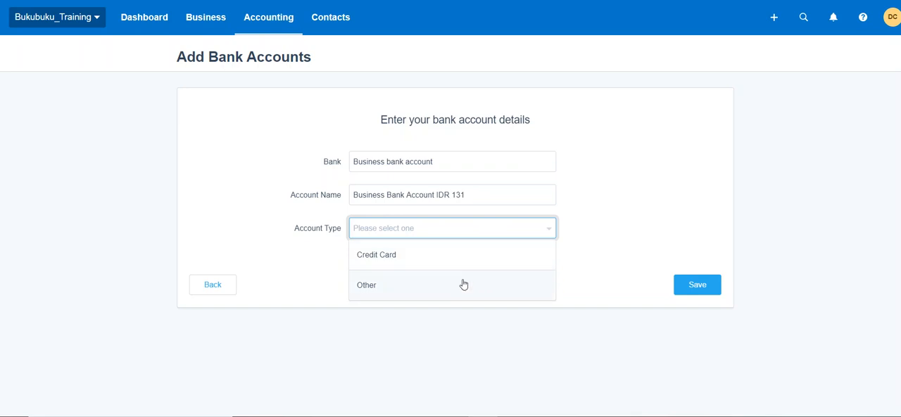
left_click(420, 293)
left_click(425, 261)
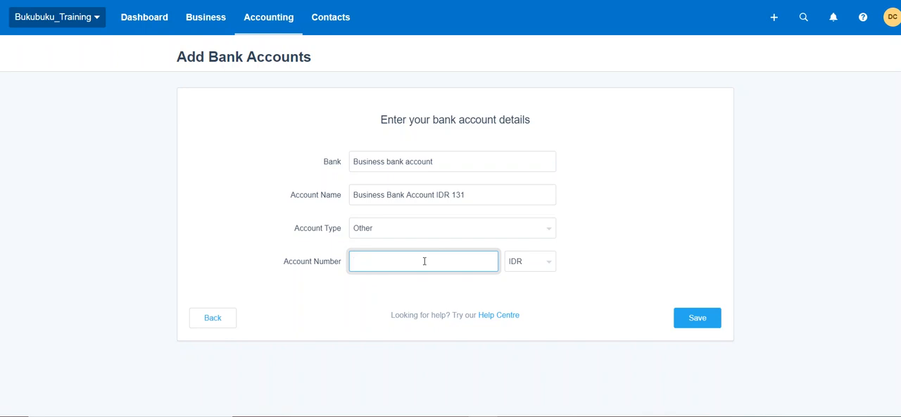
type("123123131")
left_click(690, 322)
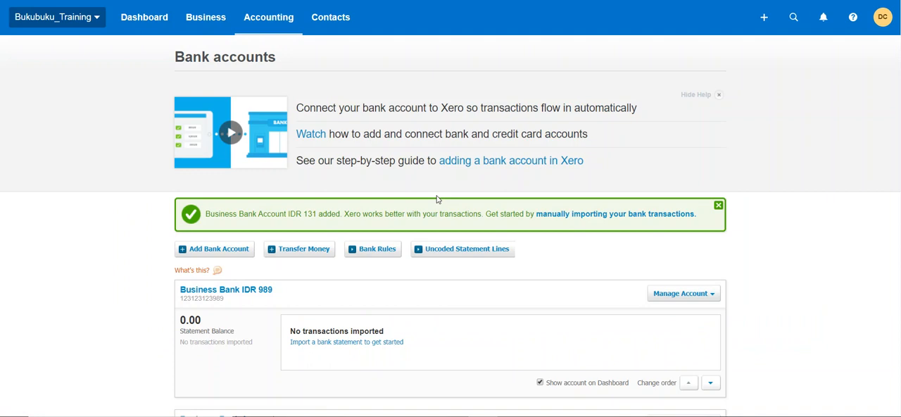
Step: Open the Business Bank Account IDR 131 details for editing and change the account name to "Business Bank Account IDR 113"
scroll(436, 199, "down", 3)
scroll(436, 200, "up", 1)
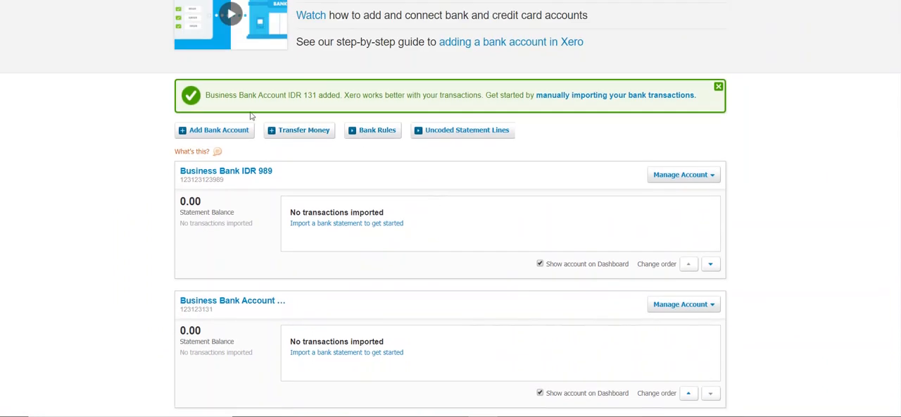
left_click(241, 304)
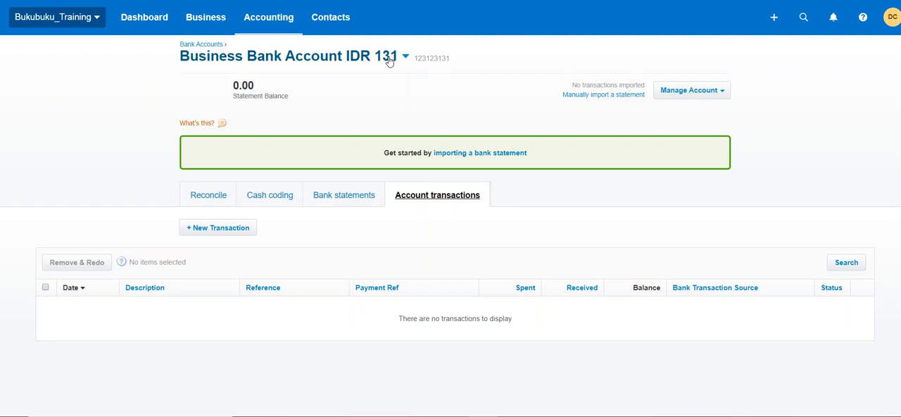
left_click(701, 97)
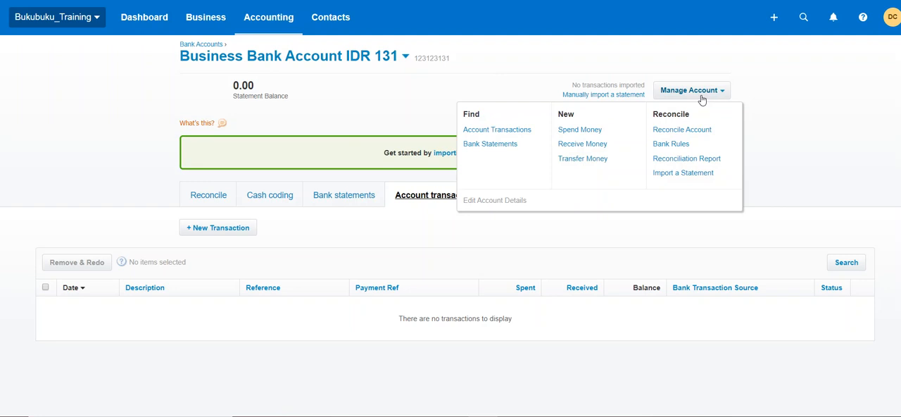
left_click(496, 201)
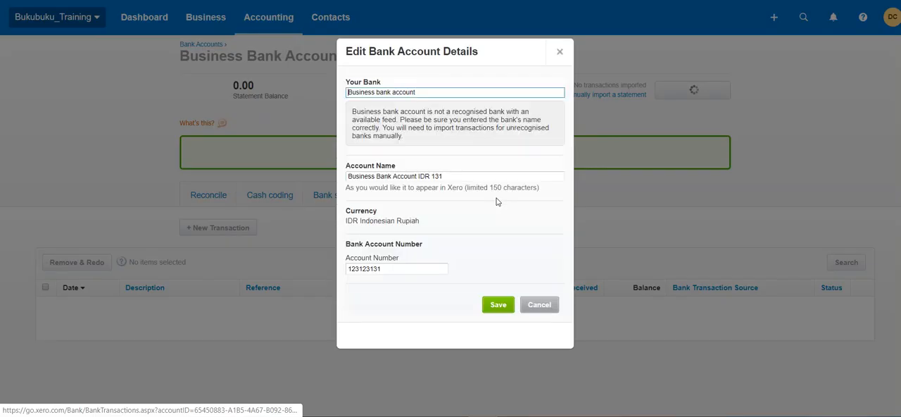
double_click(467, 177)
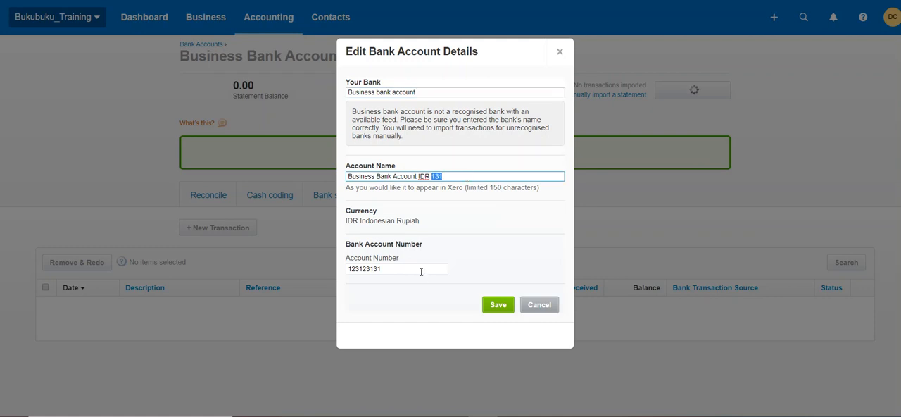
key("BackSpace")
type("113")
Step: Correct the last digits of the bank account number to 13 and save the account details
left_click(401, 269)
key("BackSpace")
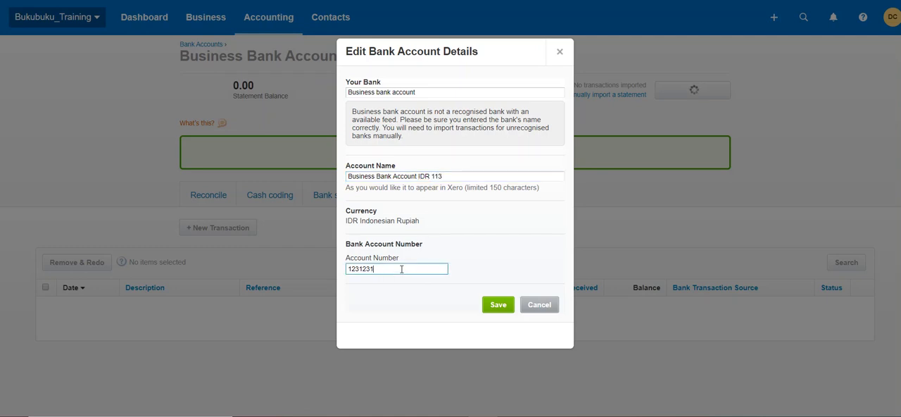
type("13")
left_click(498, 311)
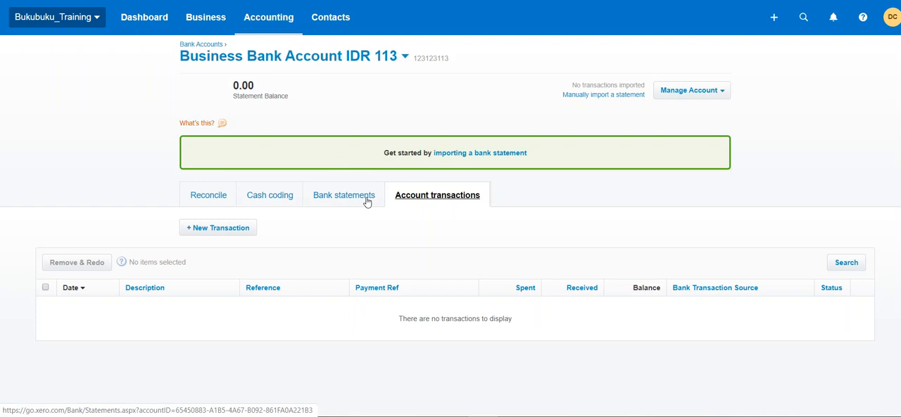
Step: Open the chart of accounts in a new browser tab and switch to it
left_click(272, 24)
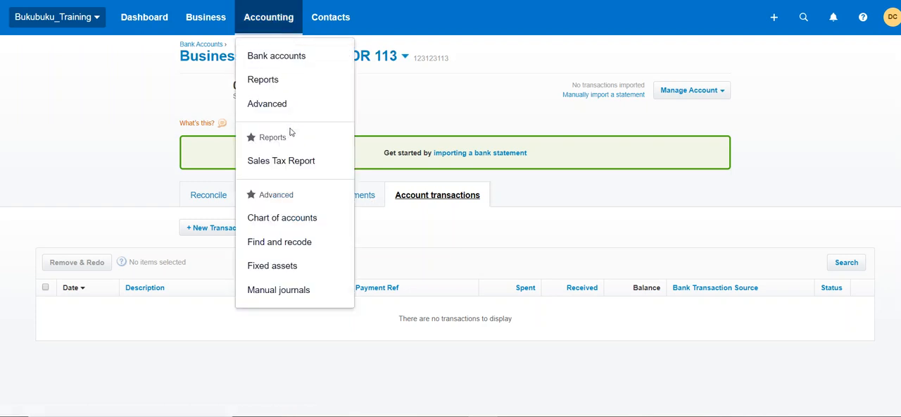
right_click(289, 222)
left_click(300, 229)
key("ctrl+Tab")
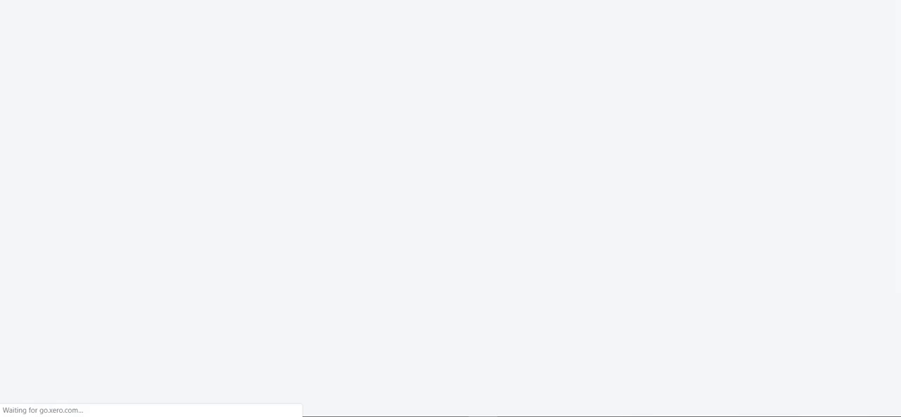
Step: Delete the accounts Business Bank Account IDR 113 and Business Bank IDR 989, and return to the bank accounts overview
scroll(117, 219, "down", 1)
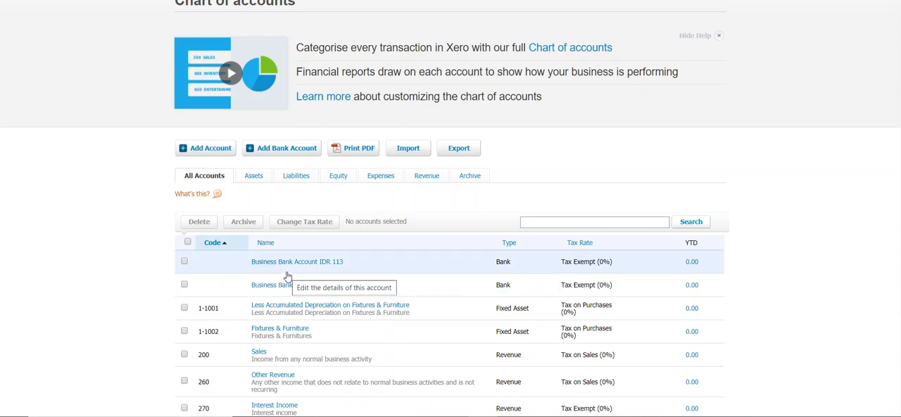
left_click(184, 261)
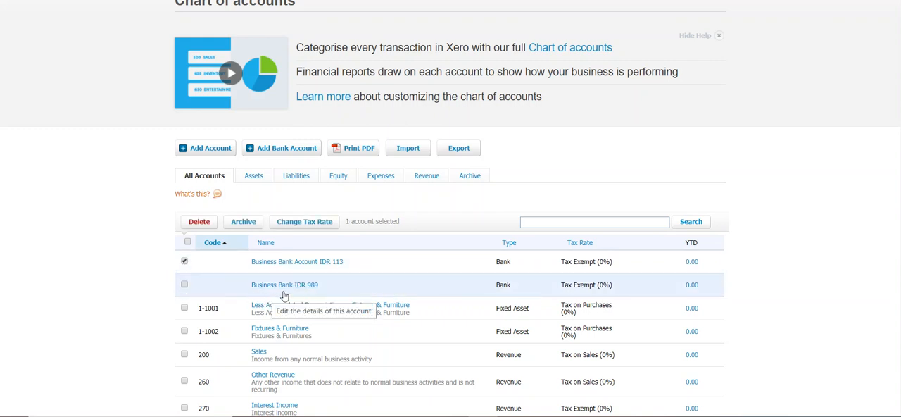
left_click(185, 285)
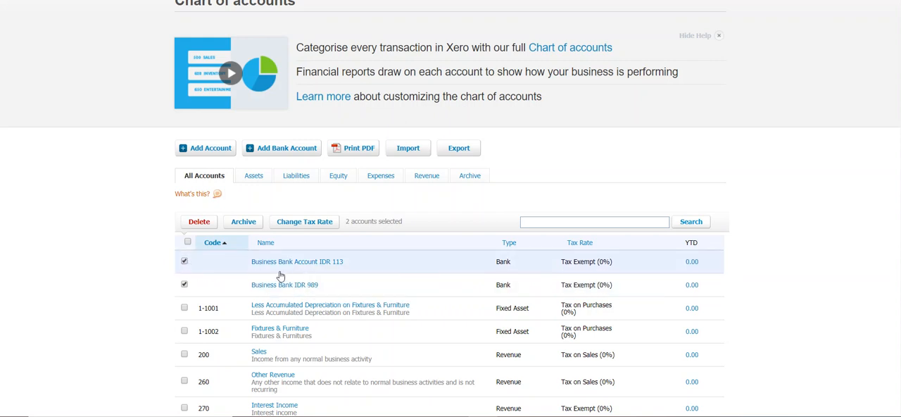
left_click(190, 222)
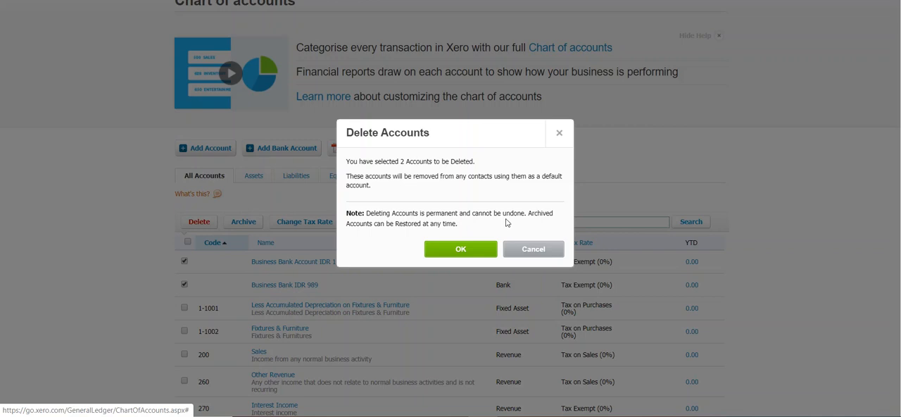
left_click(465, 251)
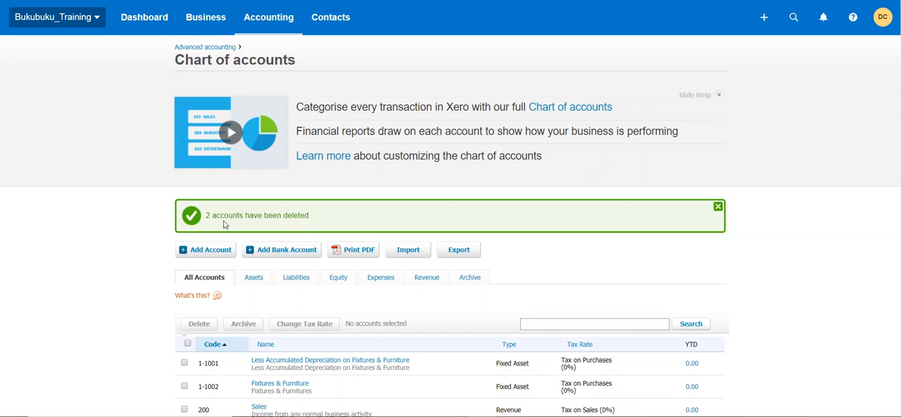
left_click(264, 29)
left_click(275, 55)
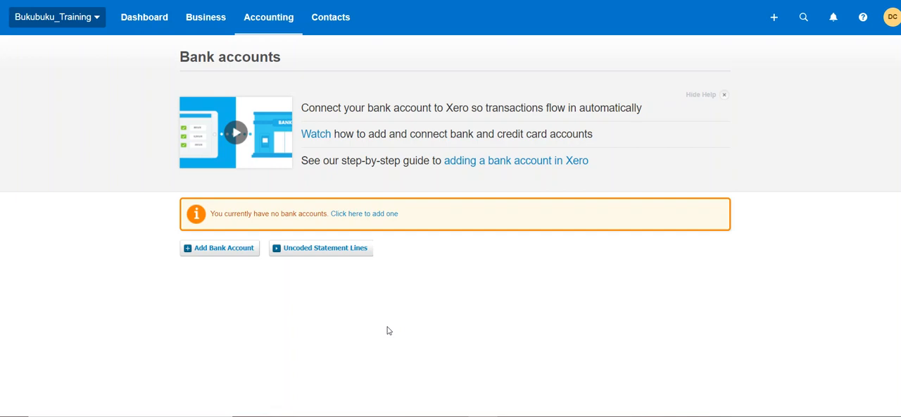
Step: Open the organisation settings of Bukubuku_Training
left_click(70, 26)
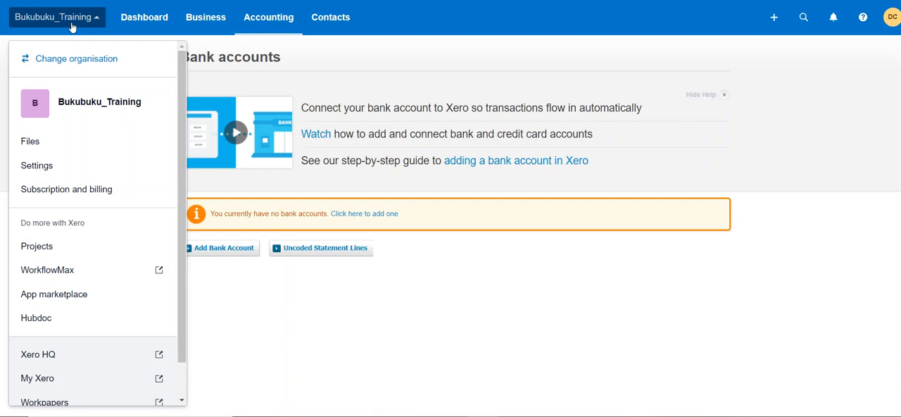
right_click(45, 169)
key("Escape")
left_click(63, 176)
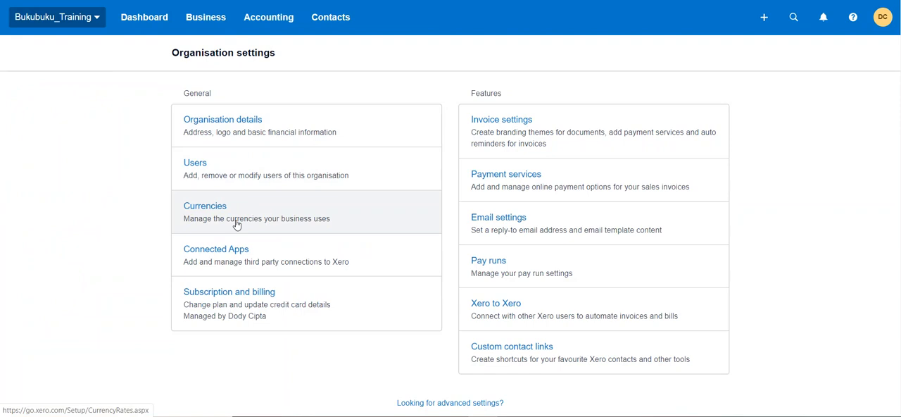
Step: Add SGD Singapore Dollar to the organisation's currencies
left_click(236, 224)
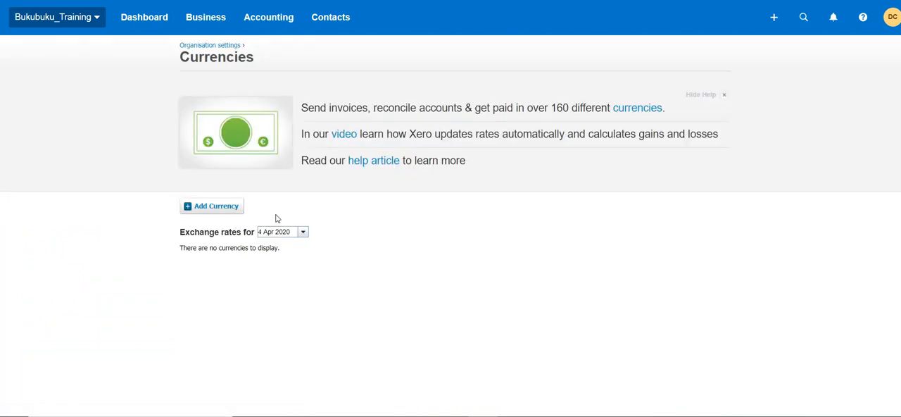
left_click(230, 209)
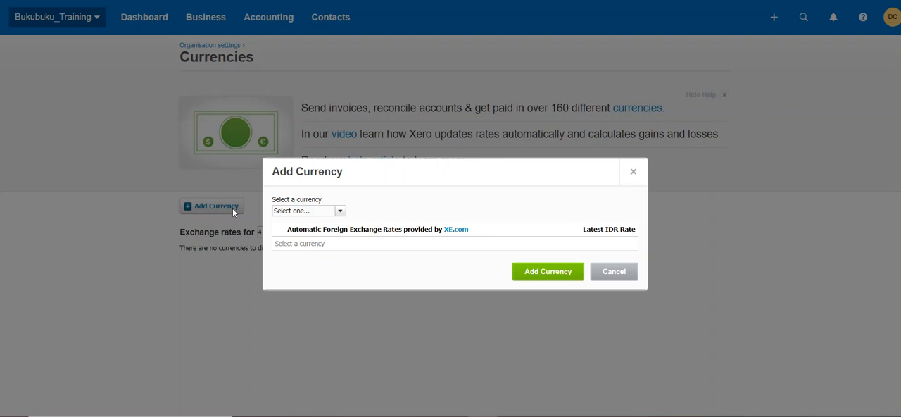
left_click(307, 210)
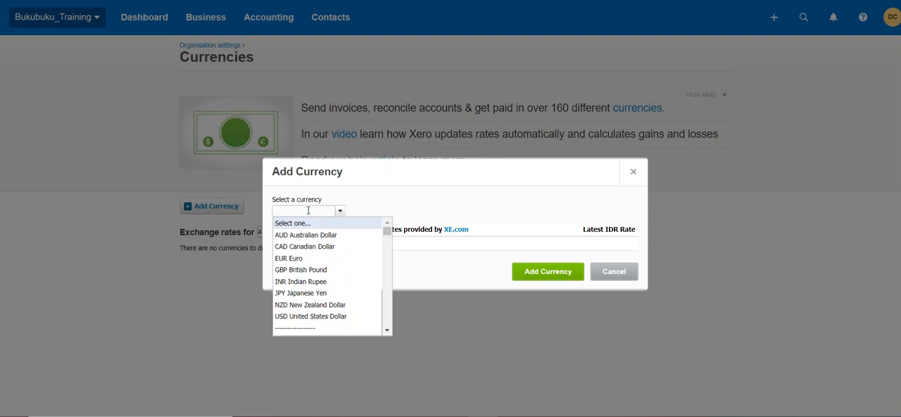
type("s")
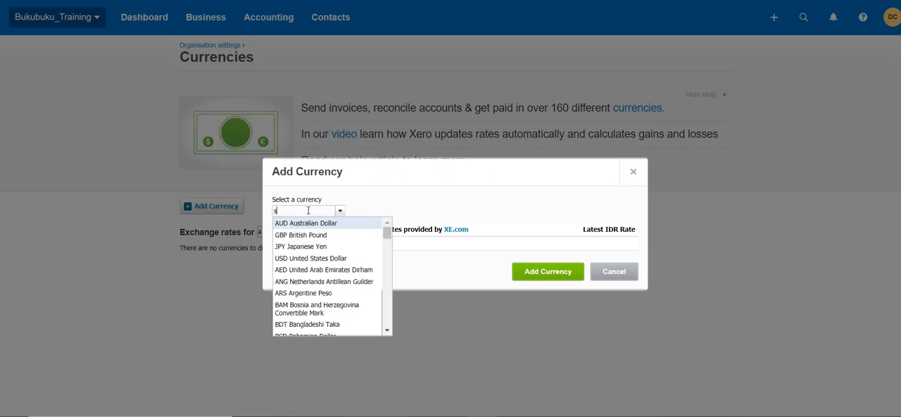
type("gd")
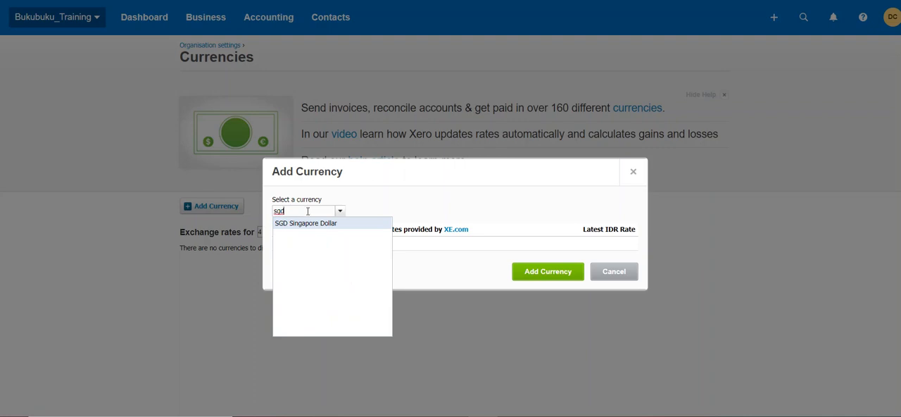
left_click(305, 223)
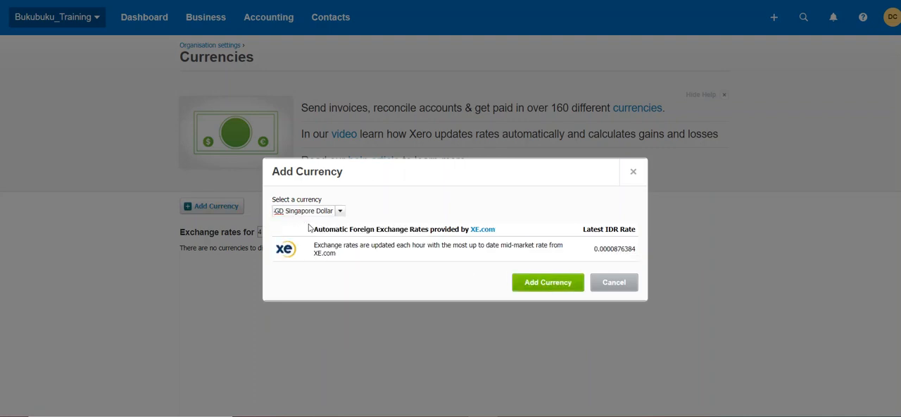
left_click(541, 284)
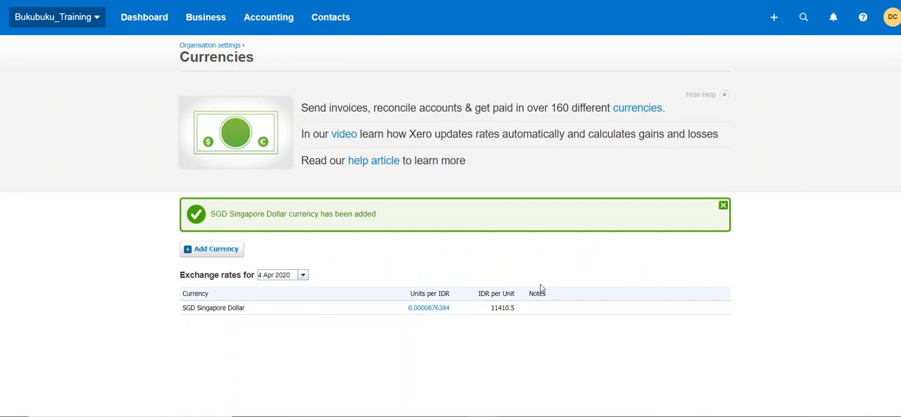
Step: Start adding a new bank account and search for HSBC, including the results from other countries
left_click(268, 21)
left_click(276, 55)
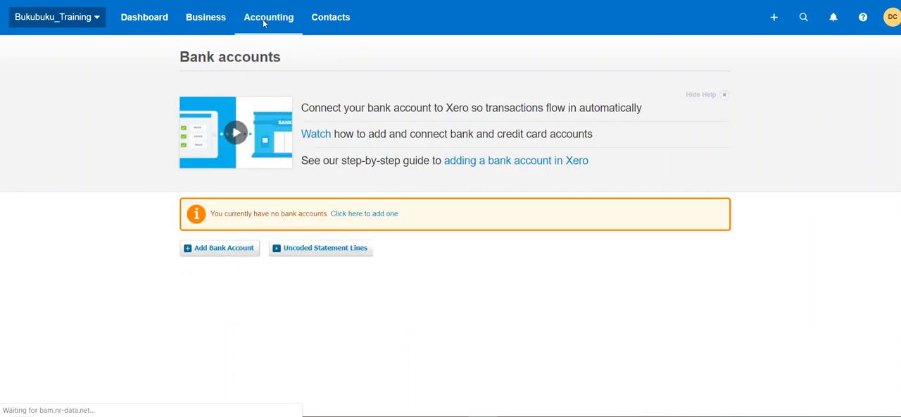
left_click(206, 254)
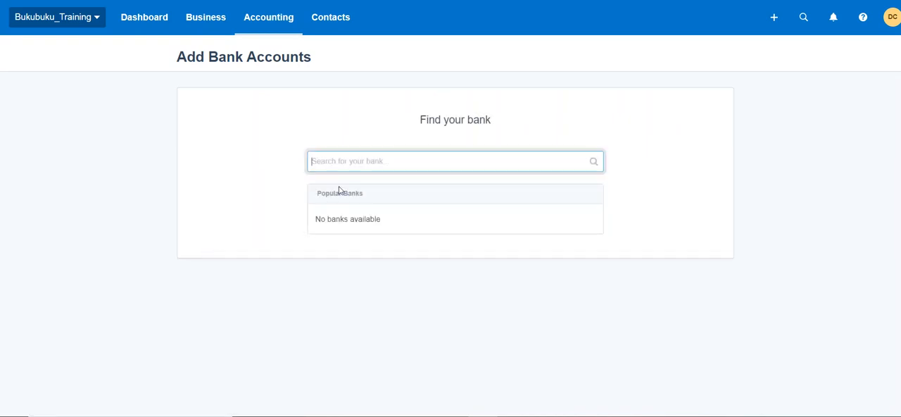
type("HSBC")
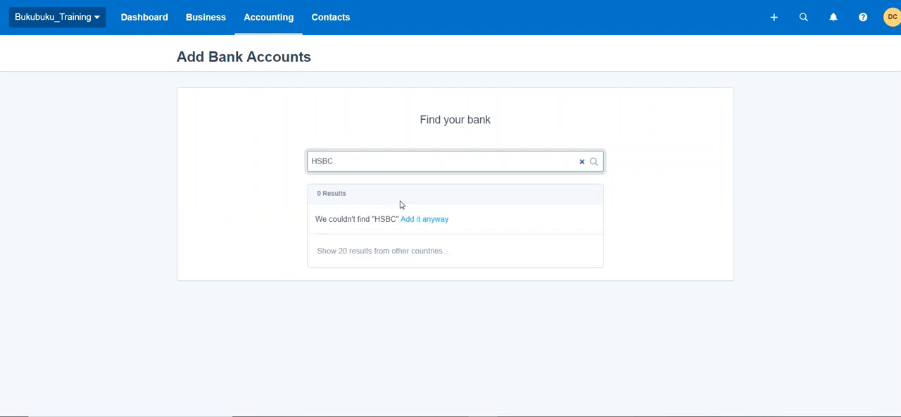
left_click(404, 246)
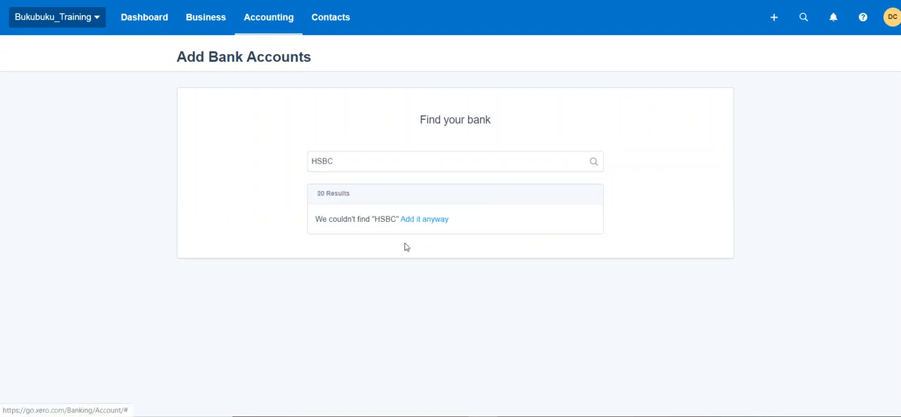
scroll(445, 245, "down", 1)
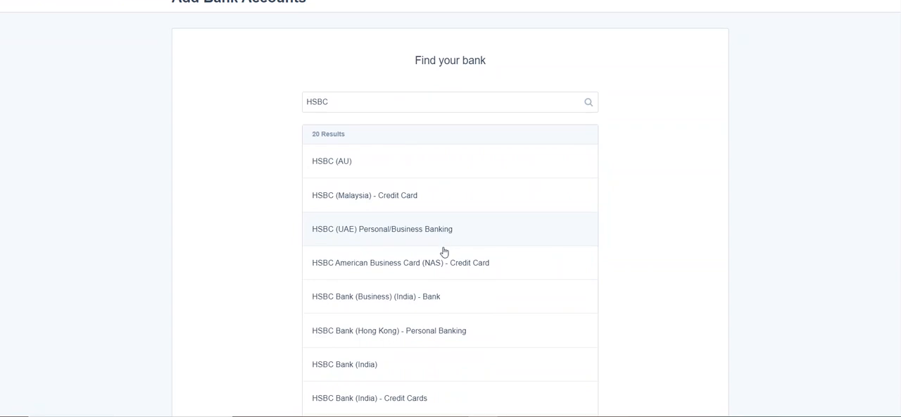
Step: Extend the bank search text to HSBC Saving and add it as an unlisted bank
left_click(382, 105)
double_click(382, 103)
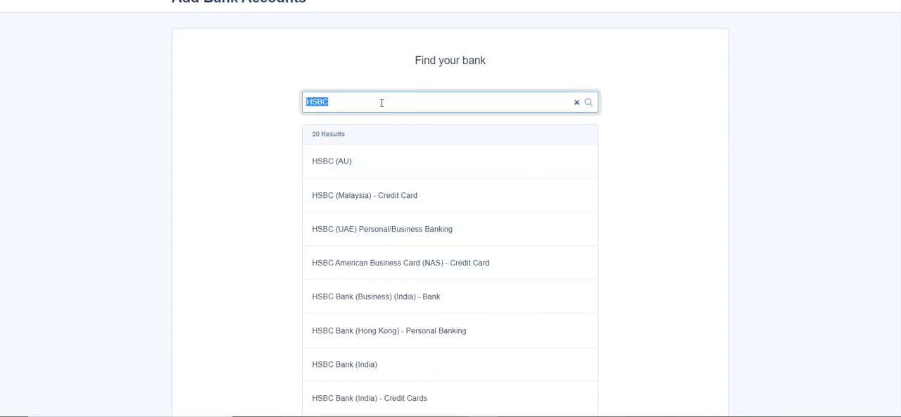
left_click(382, 103)
type("Saving")
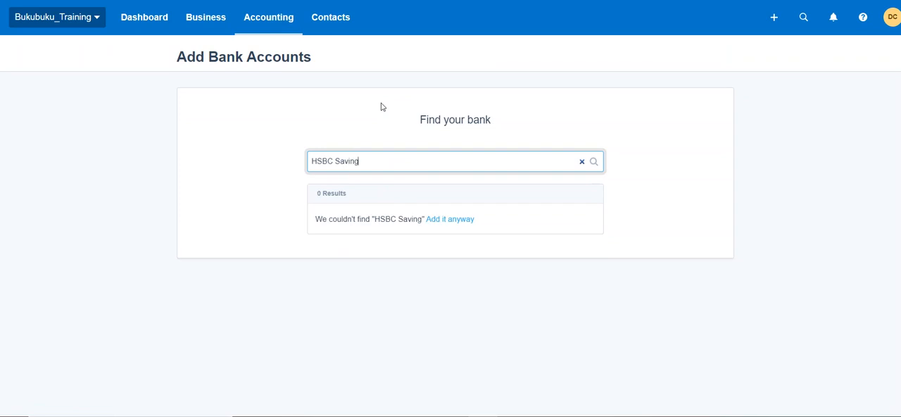
left_click(444, 219)
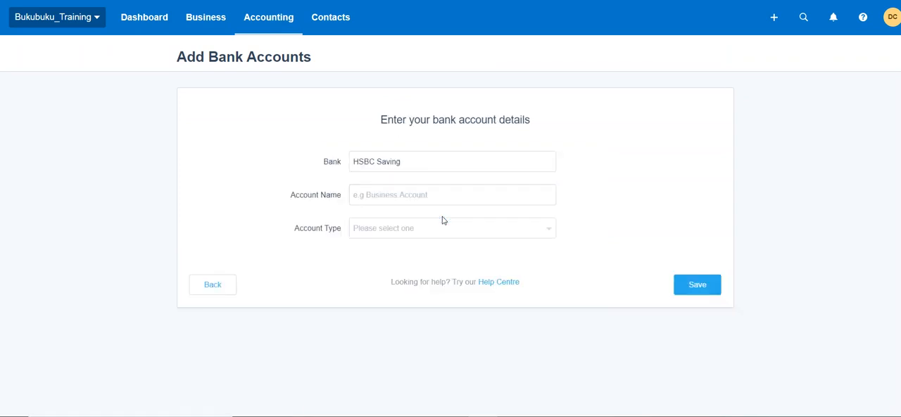
Step: Name the account HSBC Saving SGD 122, reusing the bank name text
left_click(402, 192)
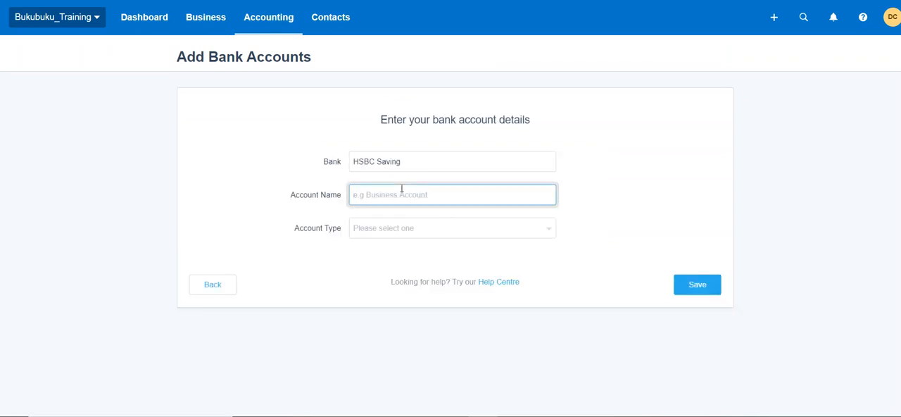
left_click(408, 165)
key("ctrl+a")
key("ctrl+c")
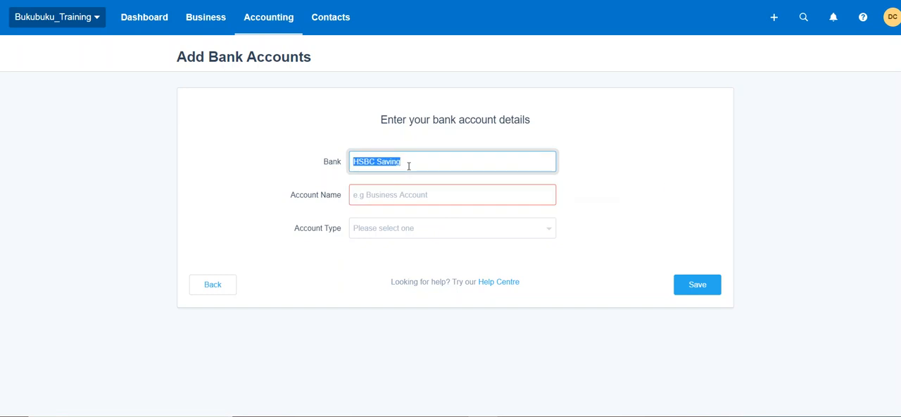
left_click(405, 188)
key("ctrl+v")
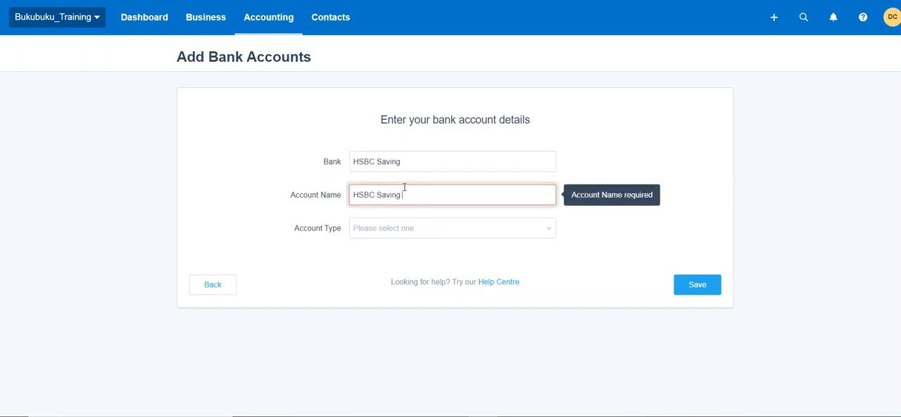
type("SGD 122")
Step: Set the account type to Other and enter the bank account number
left_click(395, 230)
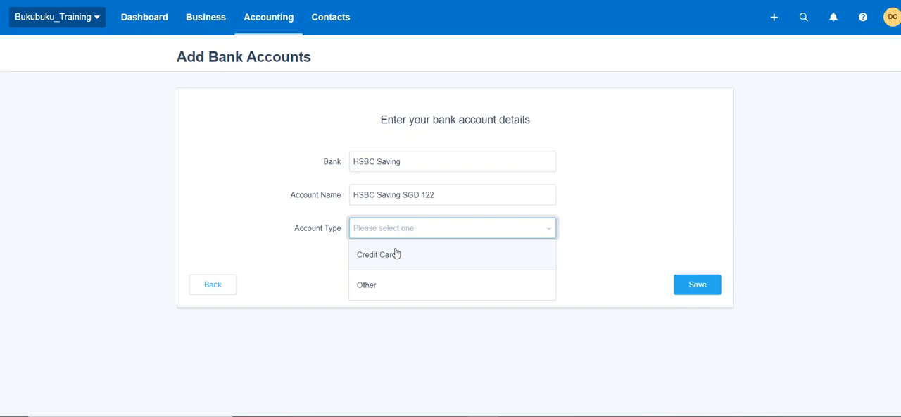
left_click(400, 285)
left_click(385, 256)
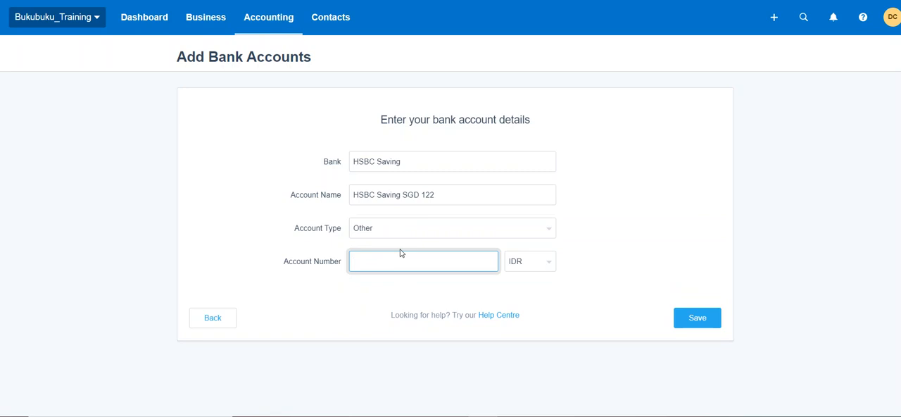
type("123123122")
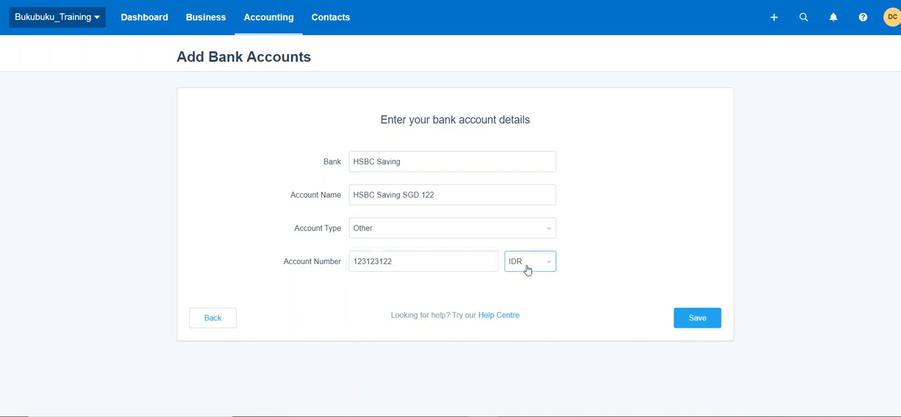
Step: Set the account currency to SGD - Singapore Dollar and save the new bank account
left_click(528, 271)
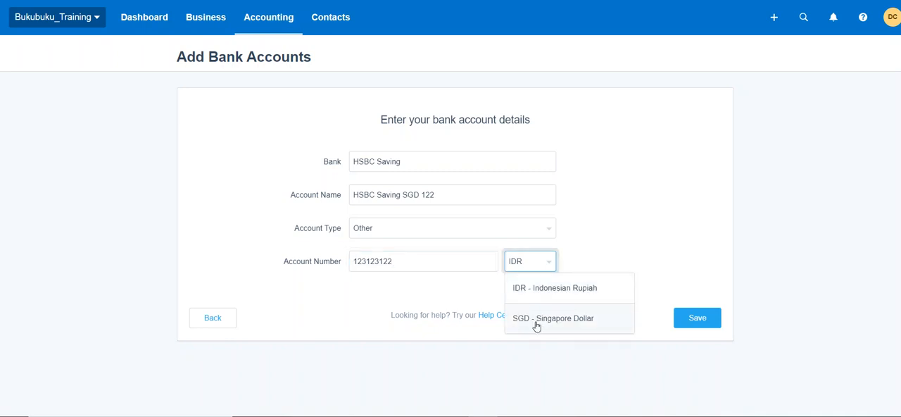
left_click(573, 320)
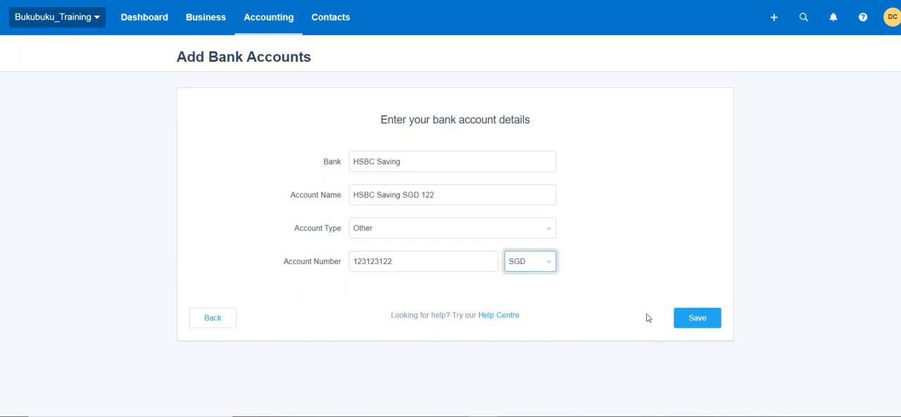
left_click(688, 318)
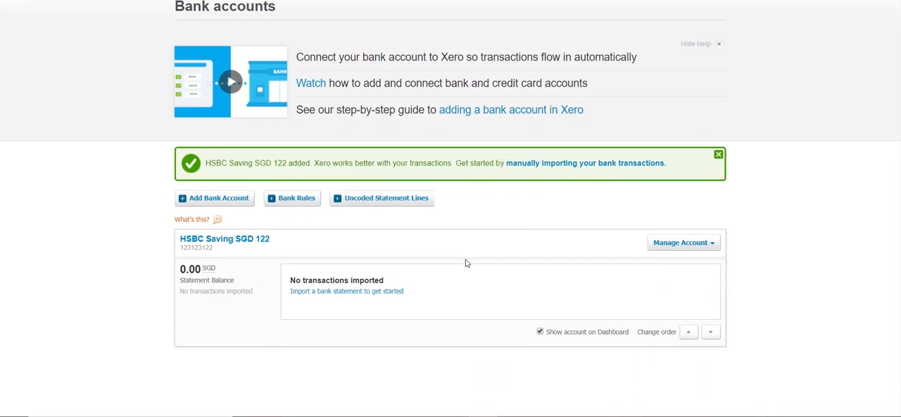
Step: Open the HSBC Saving SGD 122 account and examine the IDR conversion of its statement balance
left_click(236, 241)
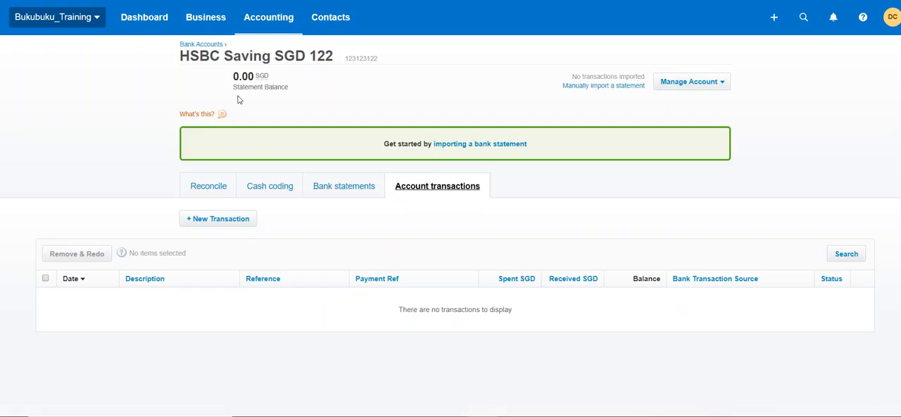
double_click(262, 76)
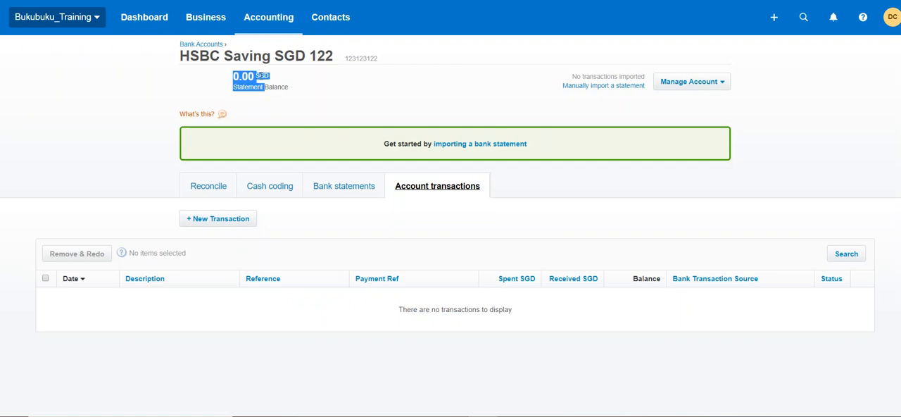
left_click(276, 98)
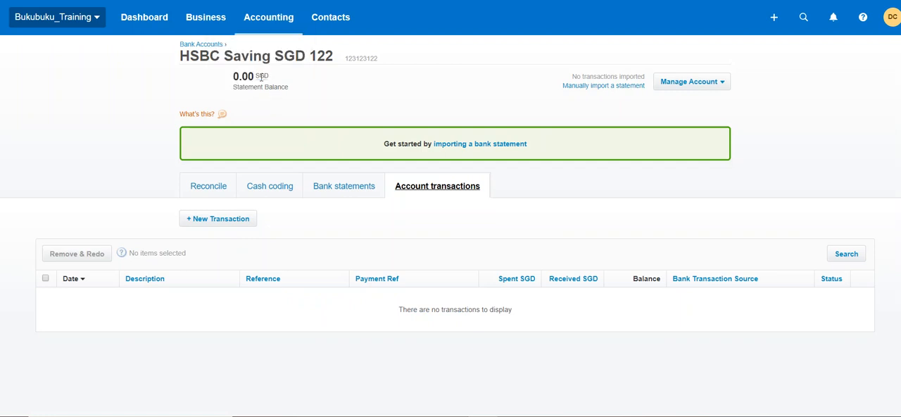
mouse_move(261, 76)
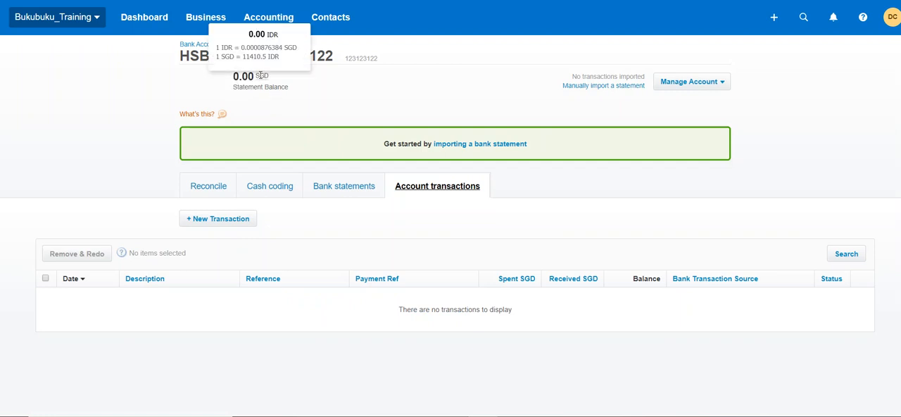